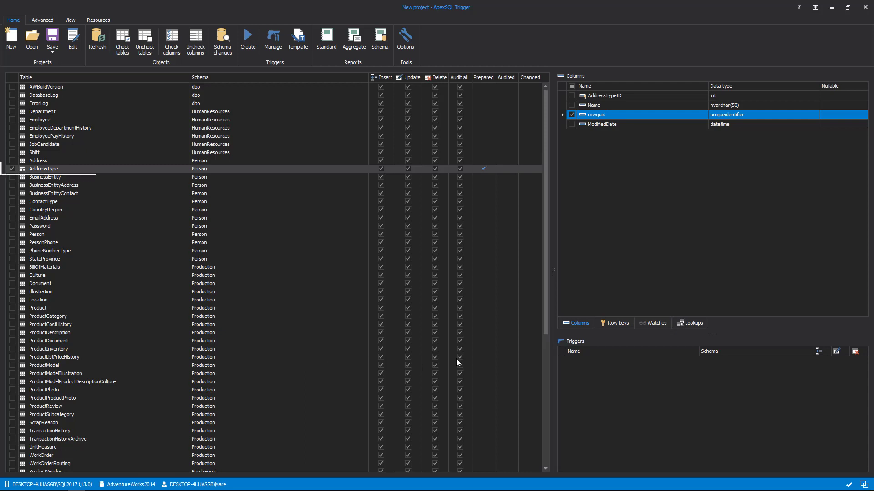
Turn off delete auditing for the AddressType table and choose rowguid as the audit column for a watch.
click(657, 323)
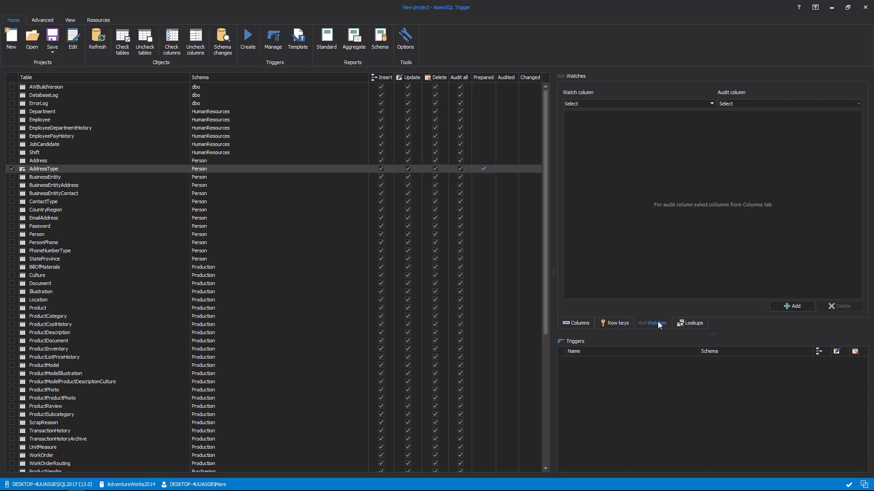
click(435, 168)
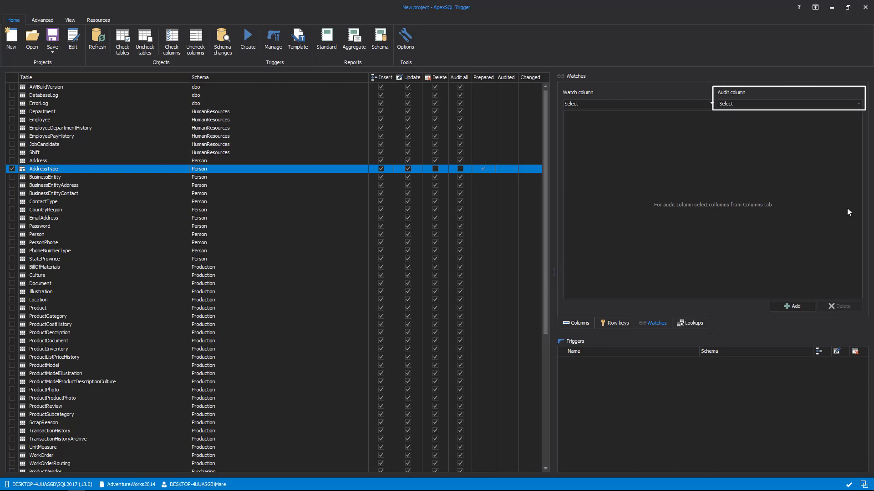
click(858, 104)
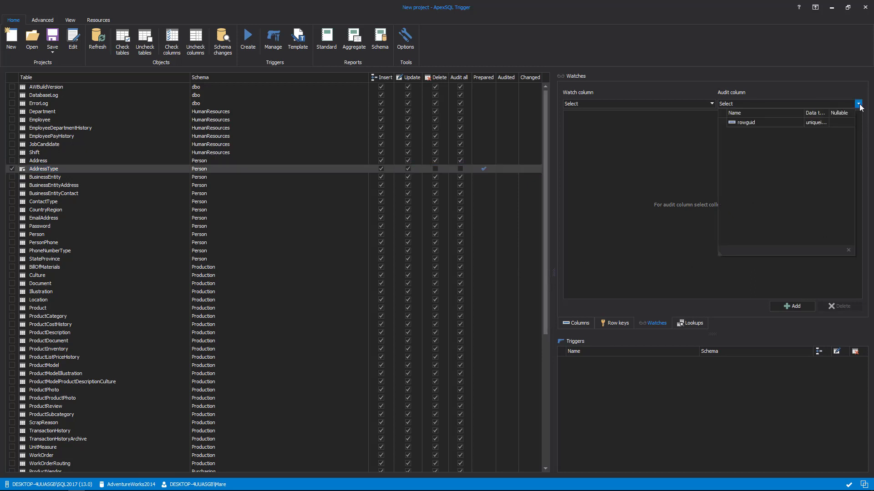
click(752, 123)
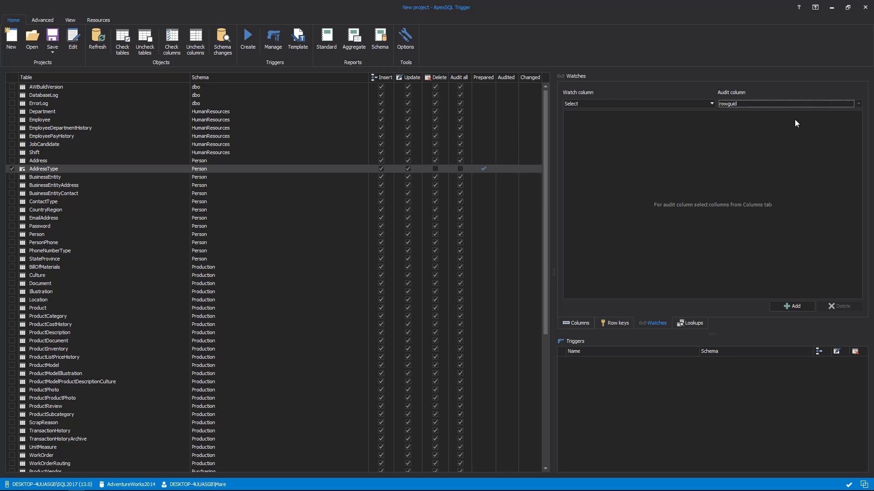
click(858, 105)
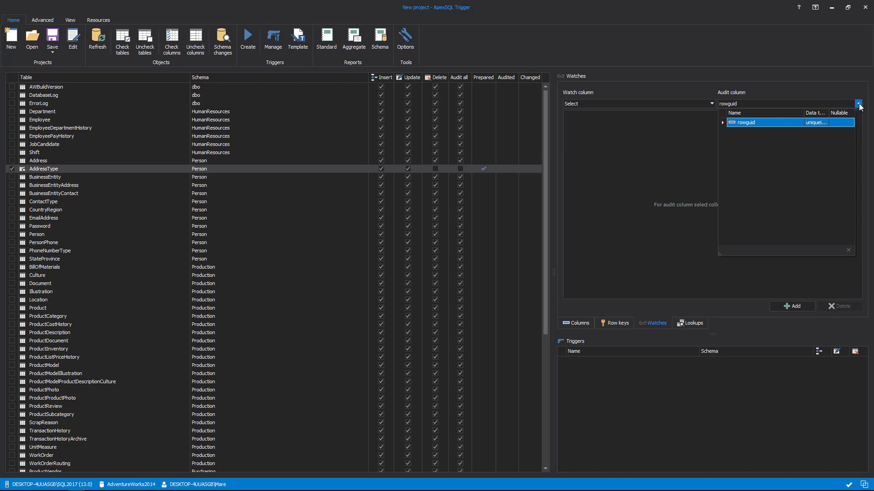
click(859, 106)
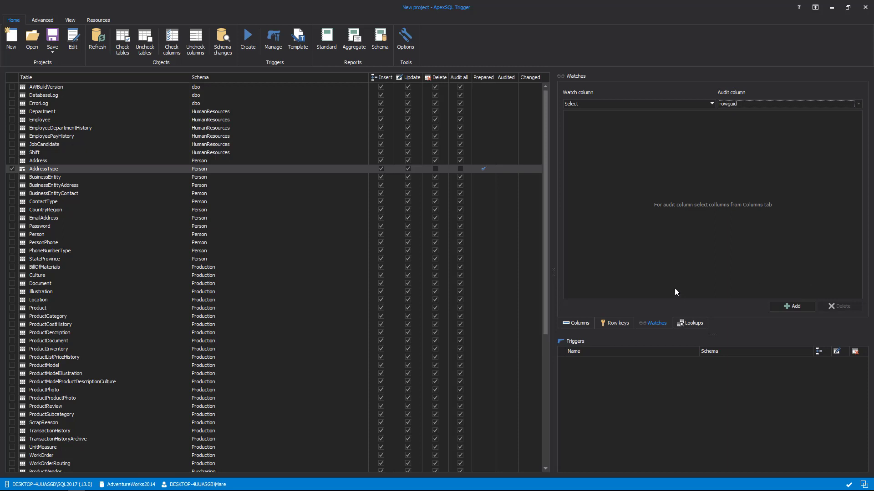
Choose Name as the watch column and add the watch paired with rowguid.
click(711, 104)
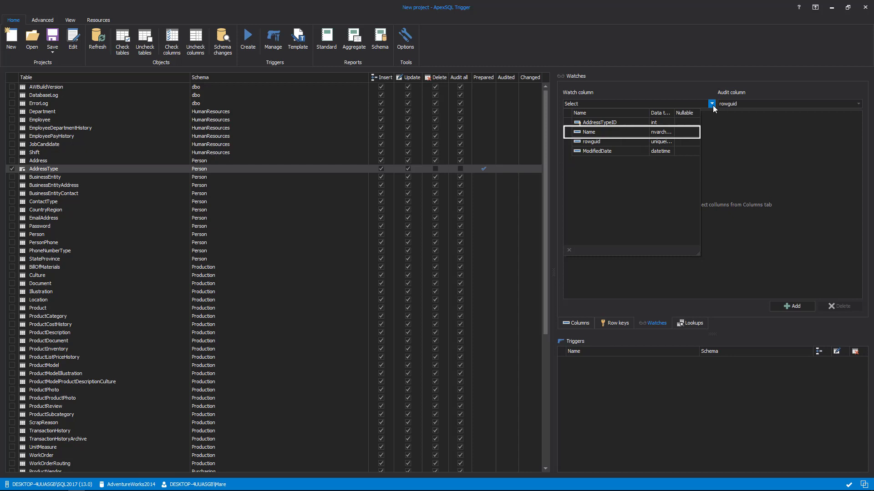
click(609, 134)
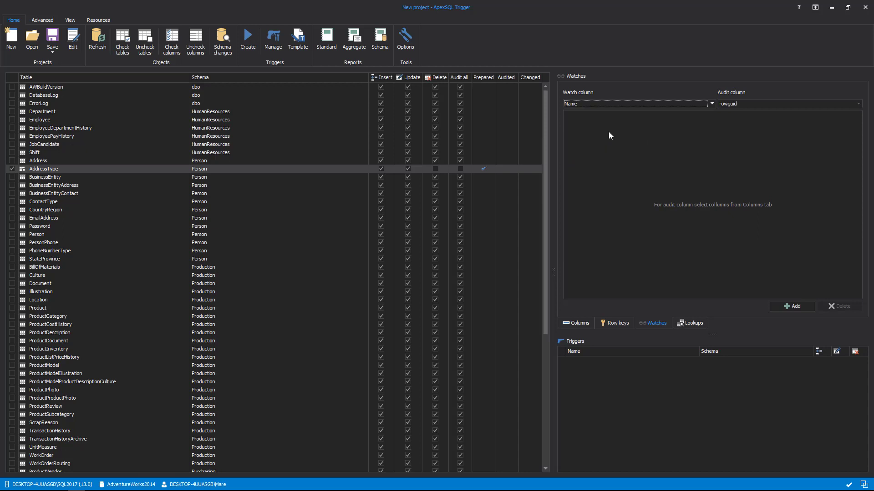
click(792, 306)
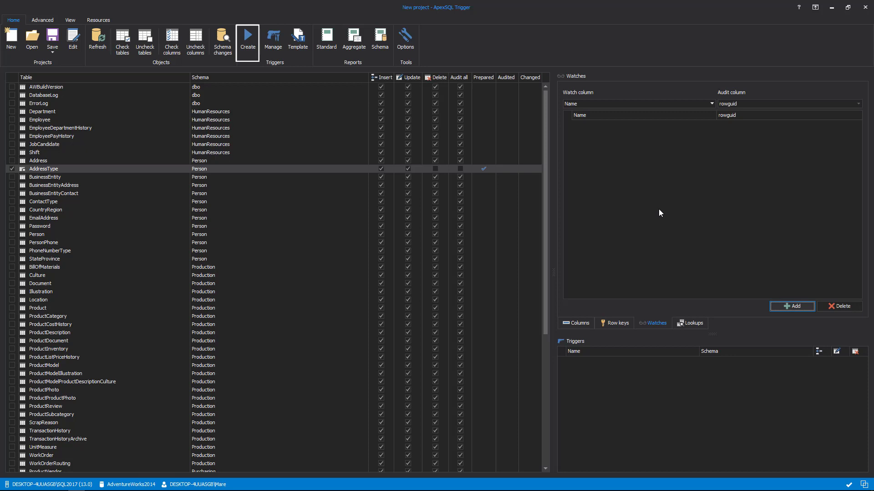
Generate and execute the audit trigger creation script for the AddressType table, and close the script window.
click(247, 39)
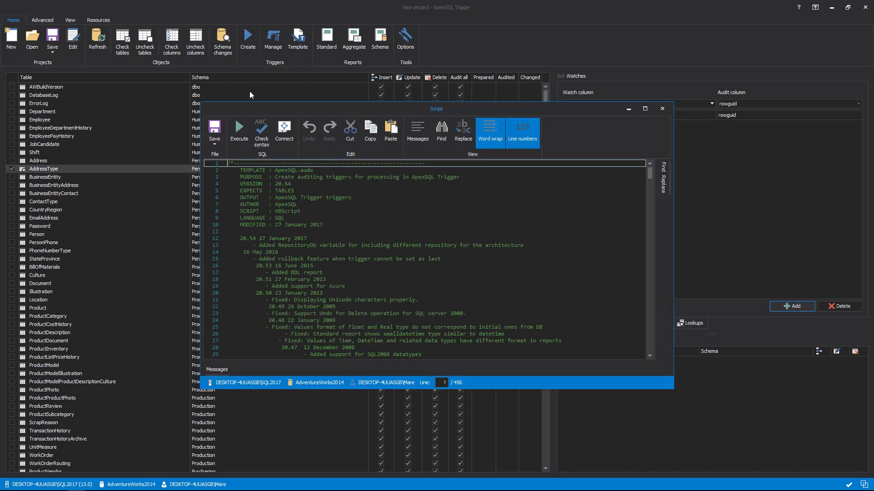
click(243, 133)
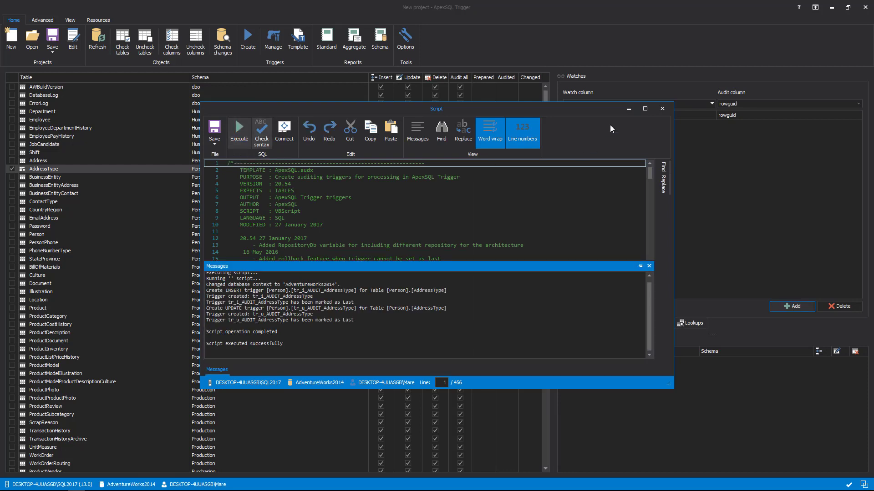
click(663, 109)
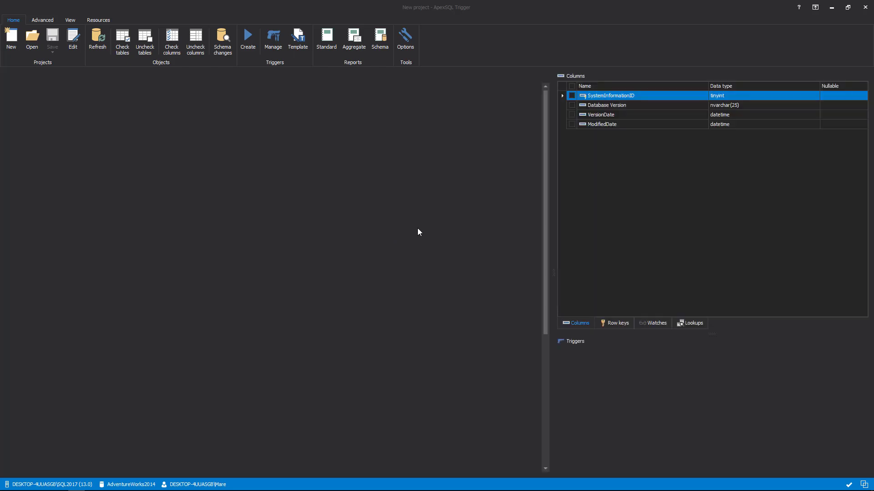
Switch to SQL Server Management Studio, run the first rowguid UPDATE, and run the SELECT of Name and rowguid from Person.AddressType.
key(alt+Tab)
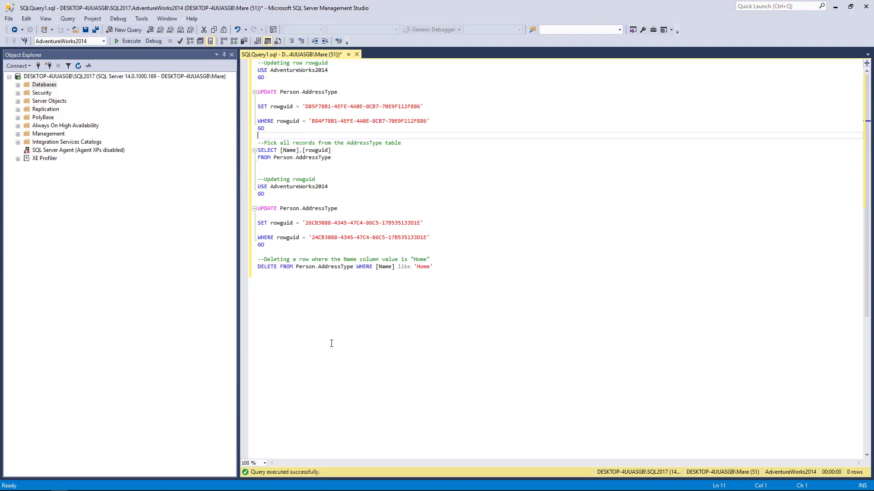
key(ctrl+shift+Home)
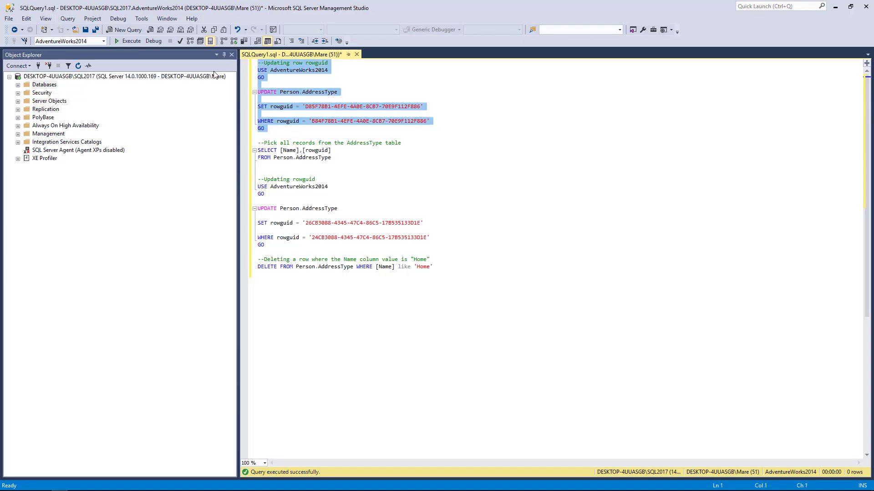
click(131, 42)
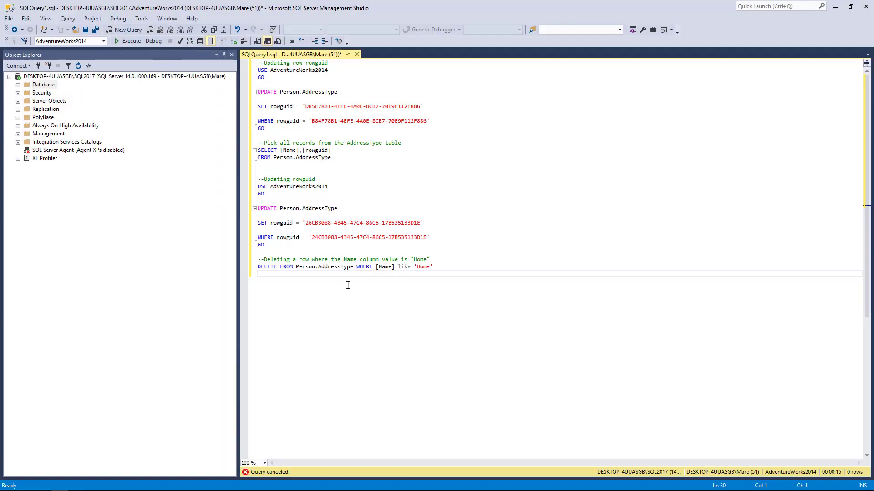
drag(343, 160, 257, 142)
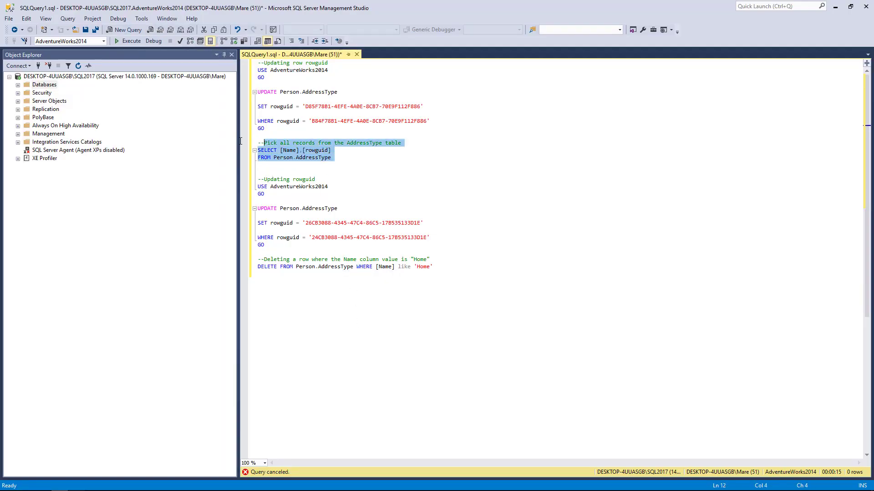
click(131, 42)
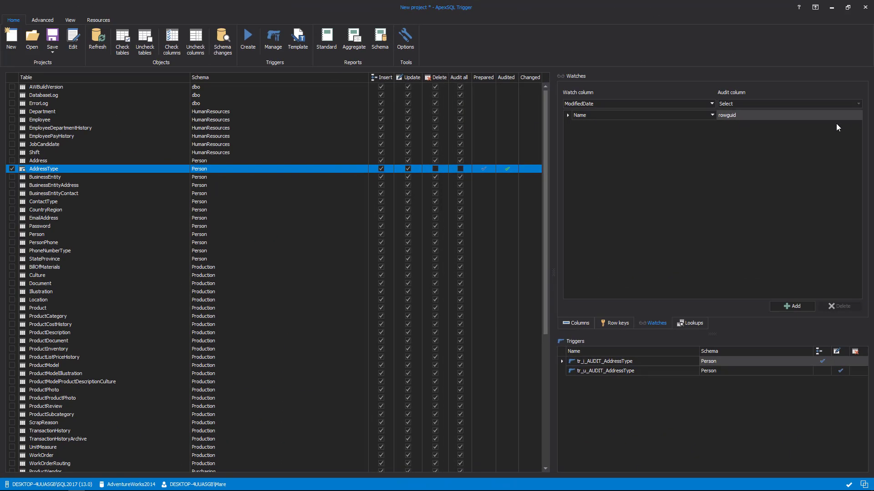
Add a second watch on the AddressType table with ModifiedDate as the watch column and rowguid as the audit column.
click(858, 105)
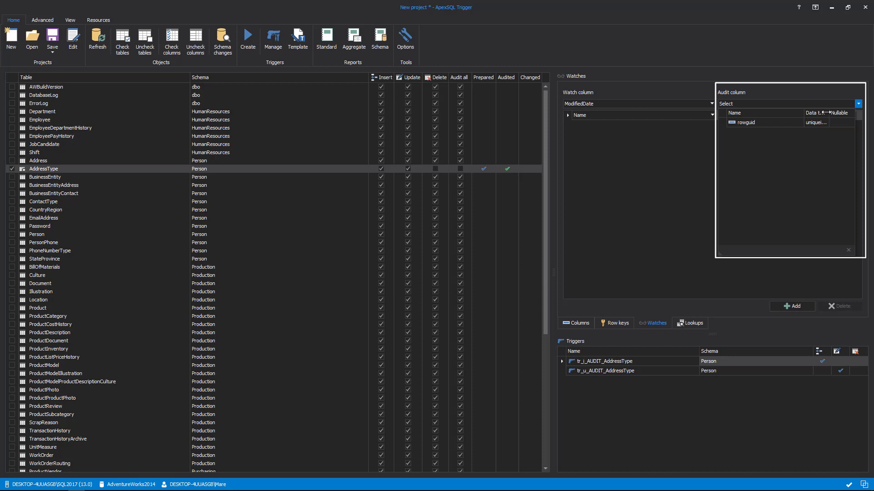
click(783, 123)
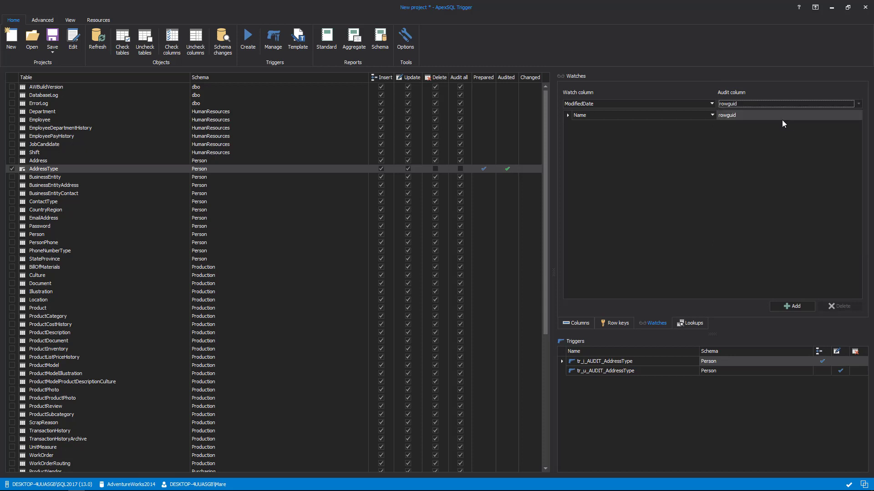
click(711, 104)
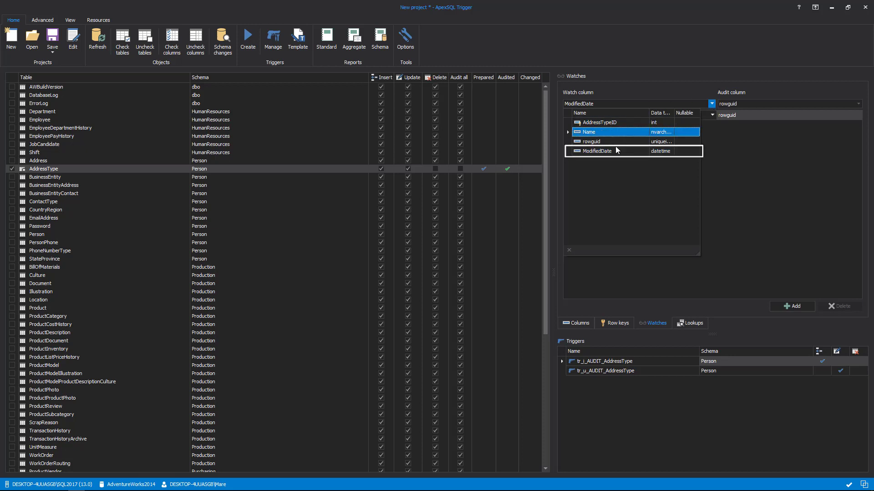
click(609, 151)
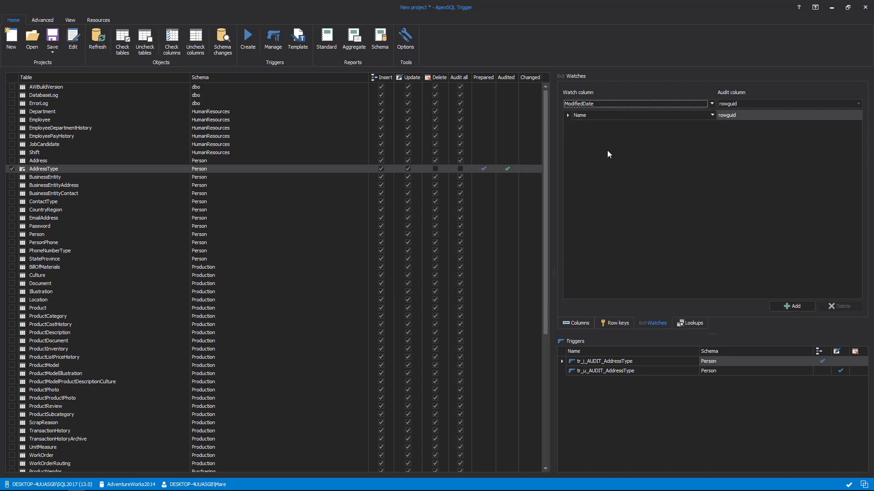
click(799, 308)
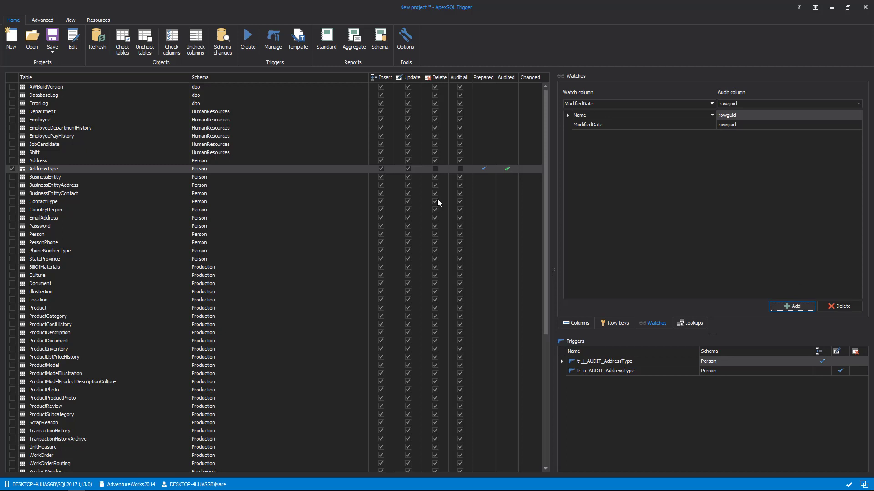
Generate and execute the AddressType trigger script with both watches included.
click(248, 40)
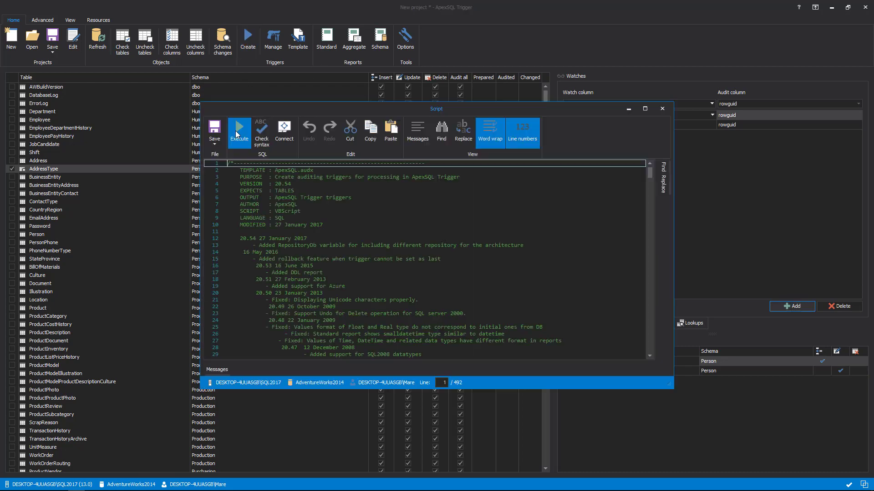
click(237, 132)
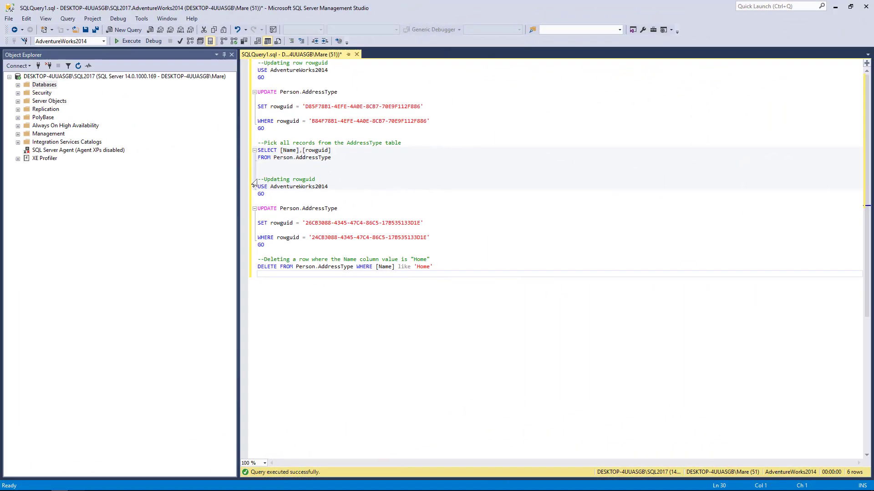
Run only the second rowguid UPDATE block on Person.AddressType, beginning at its USE AdventureWorks2014 statement.
drag(258, 180, 257, 251)
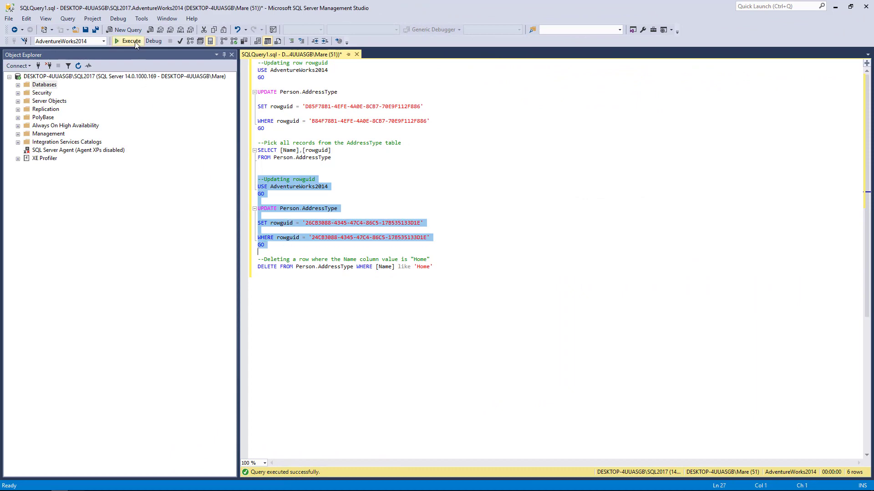
click(131, 42)
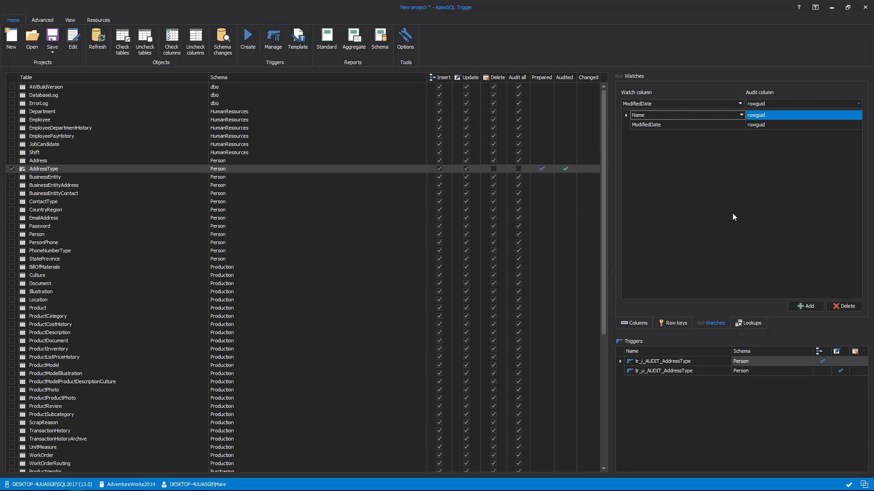
Delete the watch that pairs ModifiedDate with rowguid.
right_click(764, 124)
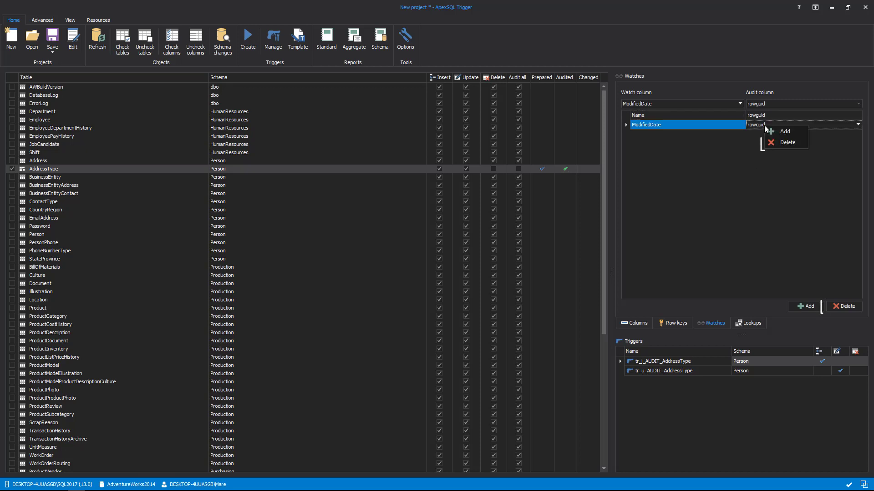
click(793, 144)
click(424, 261)
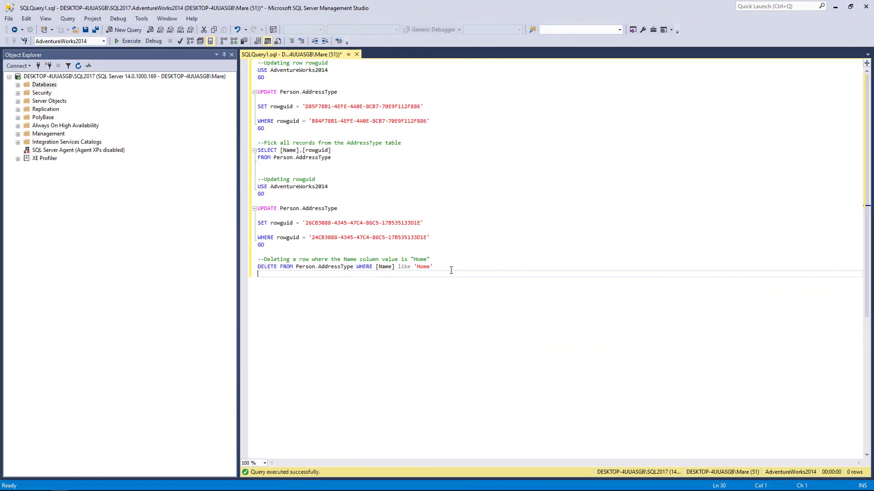
Run only the DELETE statement that removes the Person.AddressType row whose Name is 'Home'.
drag(451, 270, 245, 258)
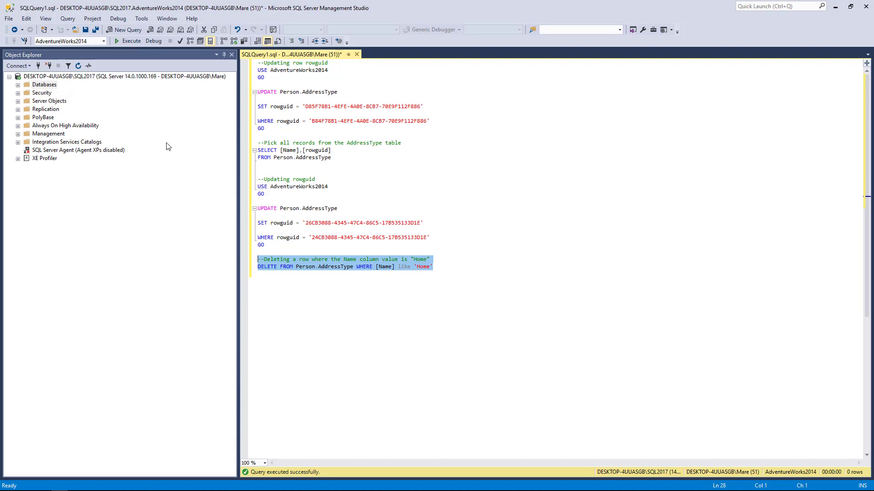
click(127, 41)
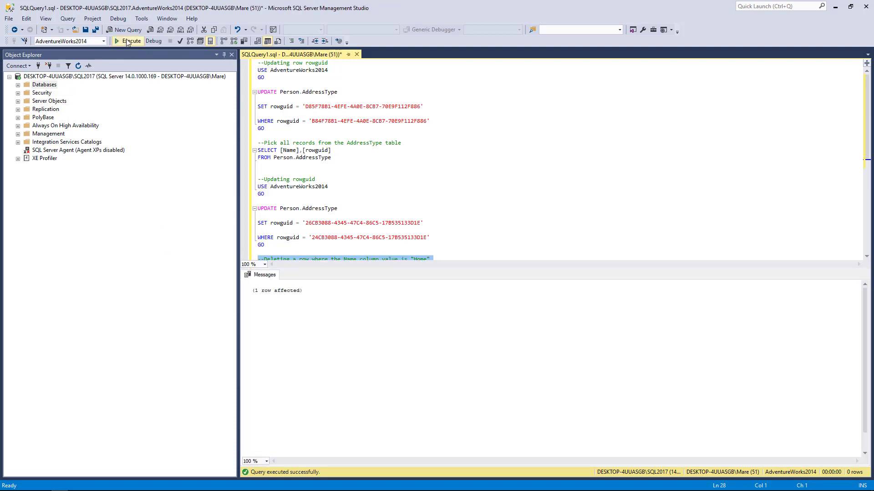